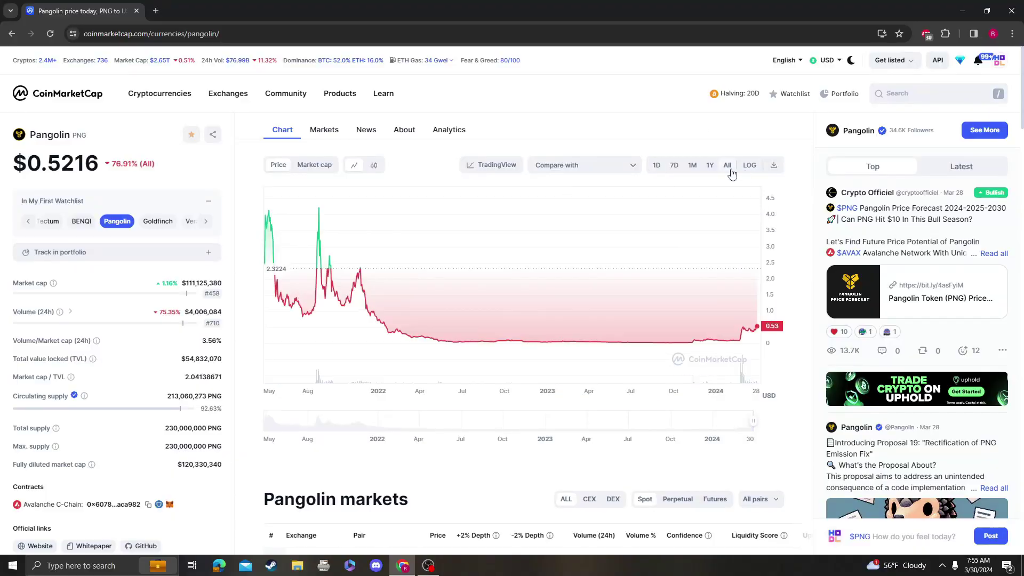
Step: Open the TradingView technical analysis chart of PNG/USDT from Pangolin's Chart tab
click(490, 165)
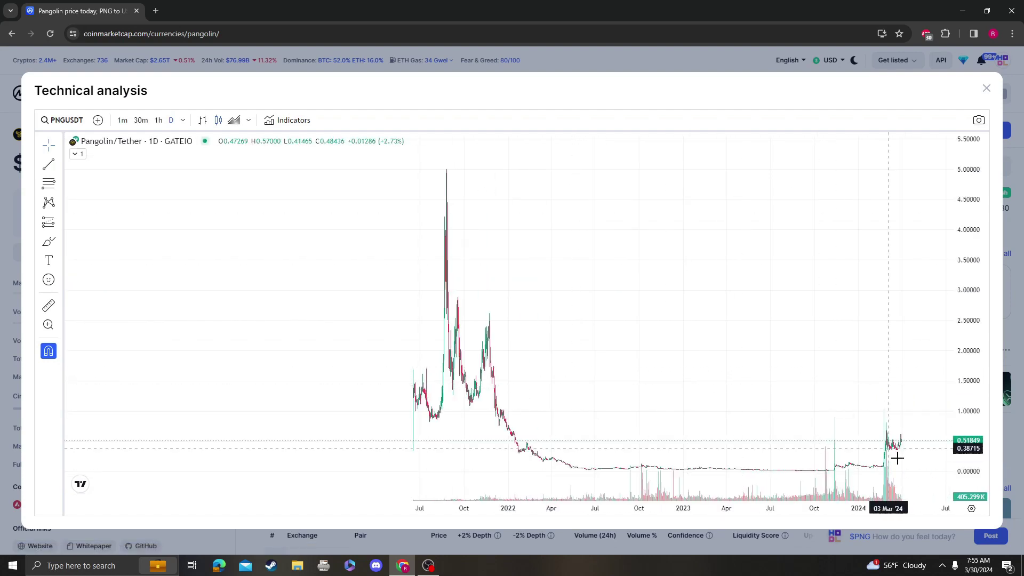
Step: Set the PNG/USDT price axis to logarithmic and draw a Fibonacci retracement from 5.00 to about 0.0103
right_click(968, 448)
click(928, 404)
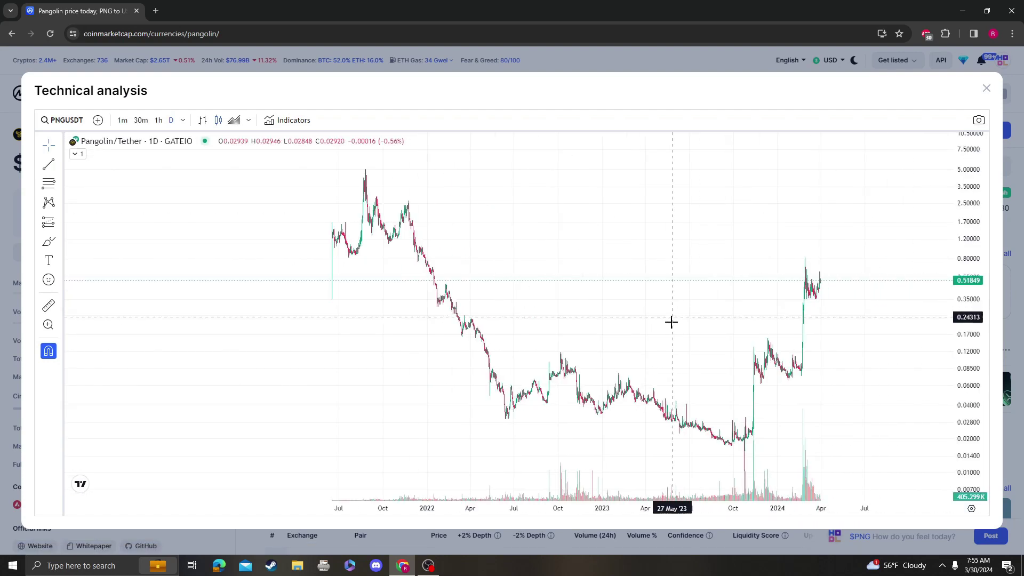
drag(749, 338, 674, 336)
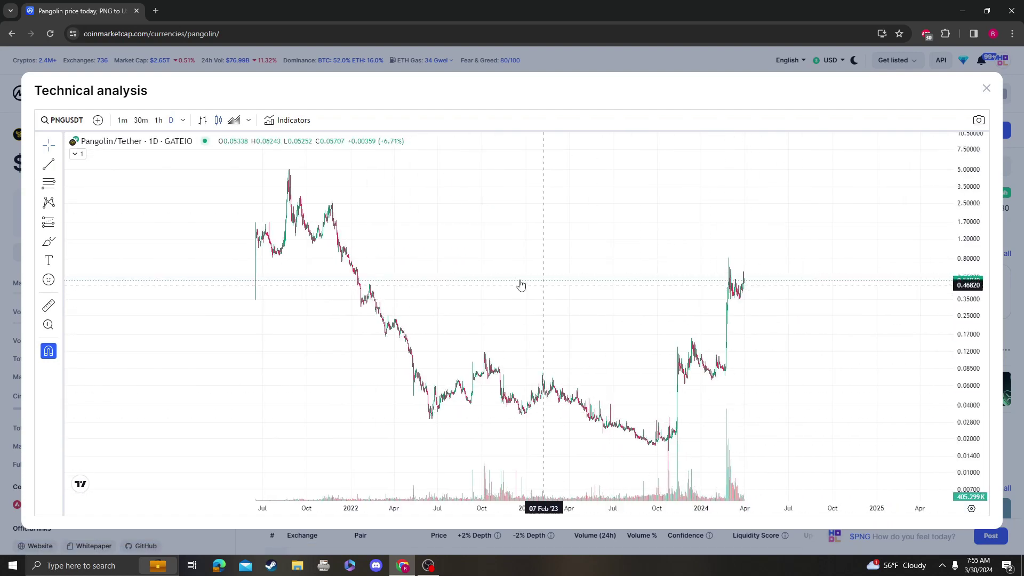
click(100, 168)
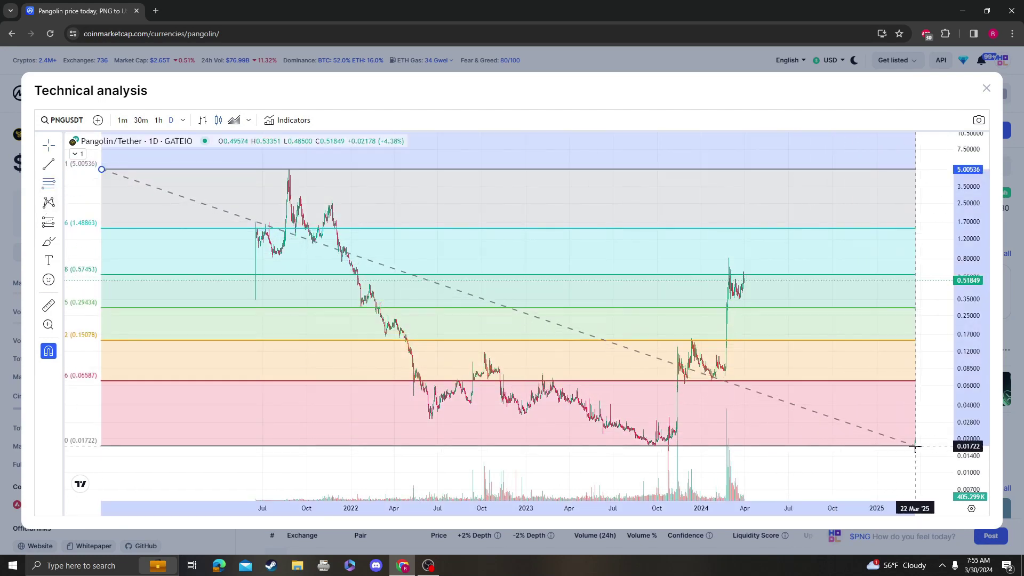
click(905, 471)
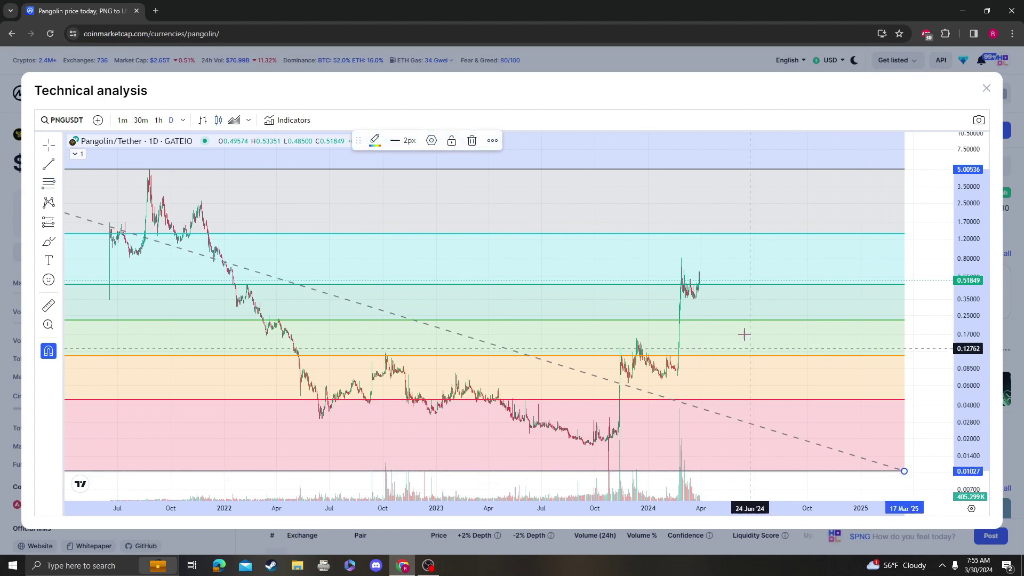
scroll(752, 318, down, 2)
scroll(800, 336, down, 2)
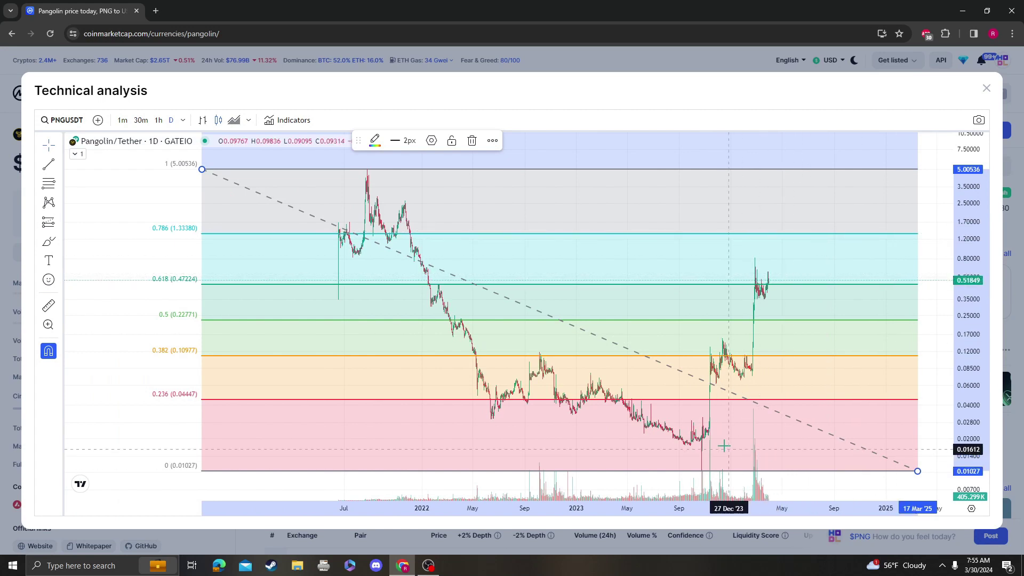
scroll(589, 434, up, 3)
scroll(491, 458, up, 2)
scroll(491, 458, up, 2)
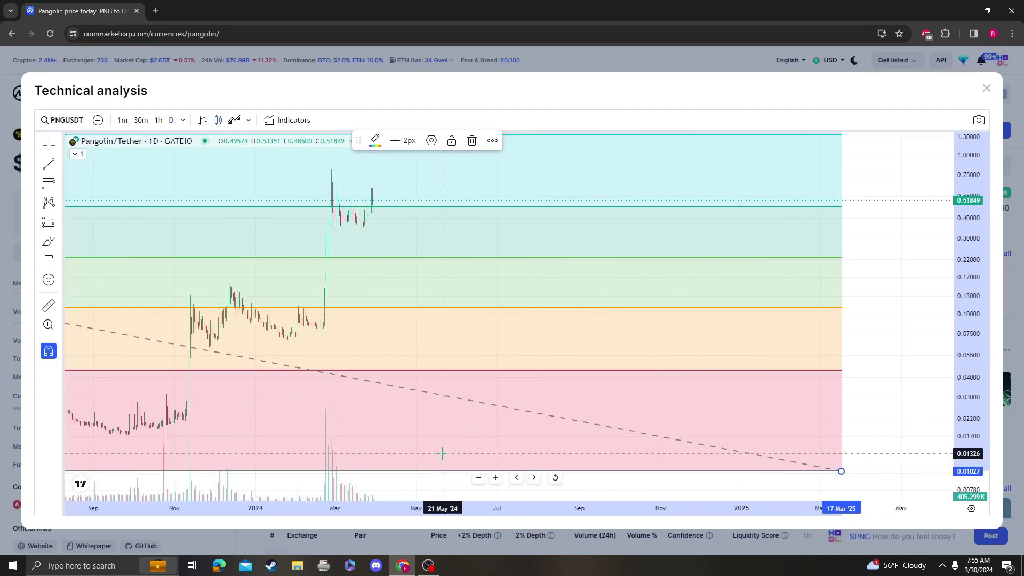
scroll(600, 449, up, 3)
scroll(366, 457, down, 3)
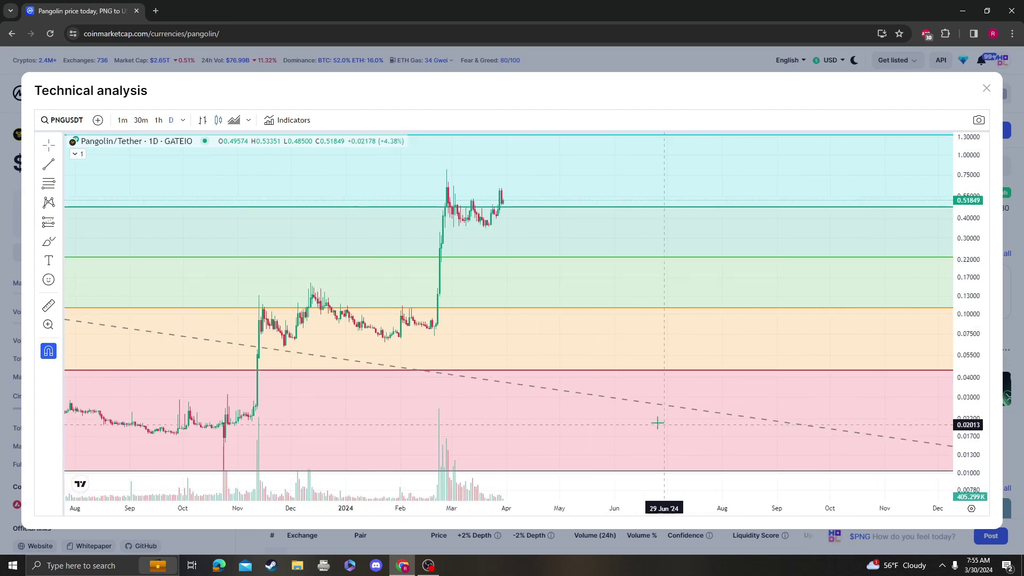
scroll(616, 416, down, 2)
scroll(446, 450, down, 2)
scroll(348, 464, up, 3)
scroll(348, 464, down, 3)
scroll(347, 464, up, 2)
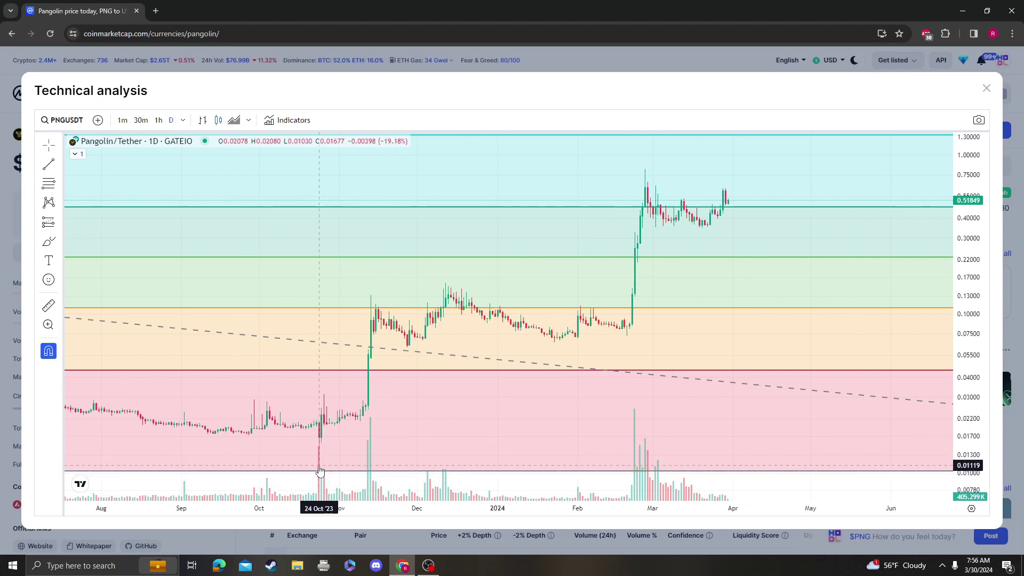
scroll(384, 416, down, 3)
scroll(392, 360, down, 5)
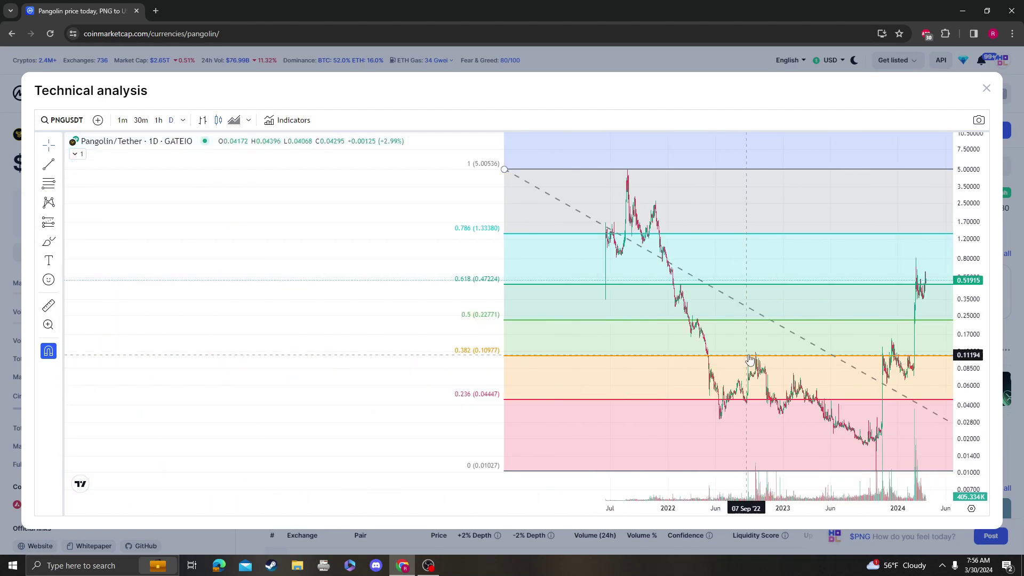
drag(624, 320, 384, 320)
drag(721, 312, 641, 312)
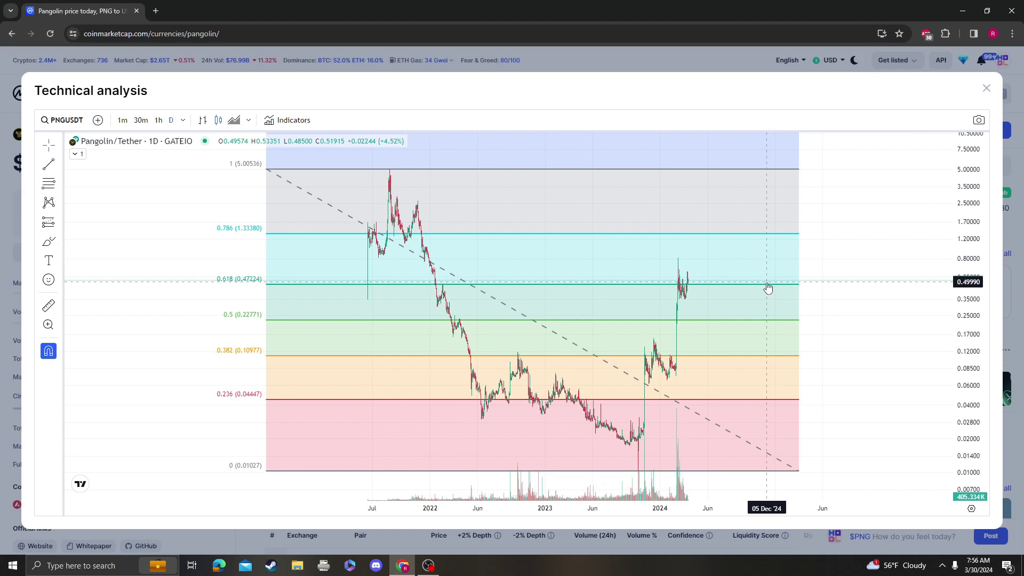
drag(878, 273, 870, 273)
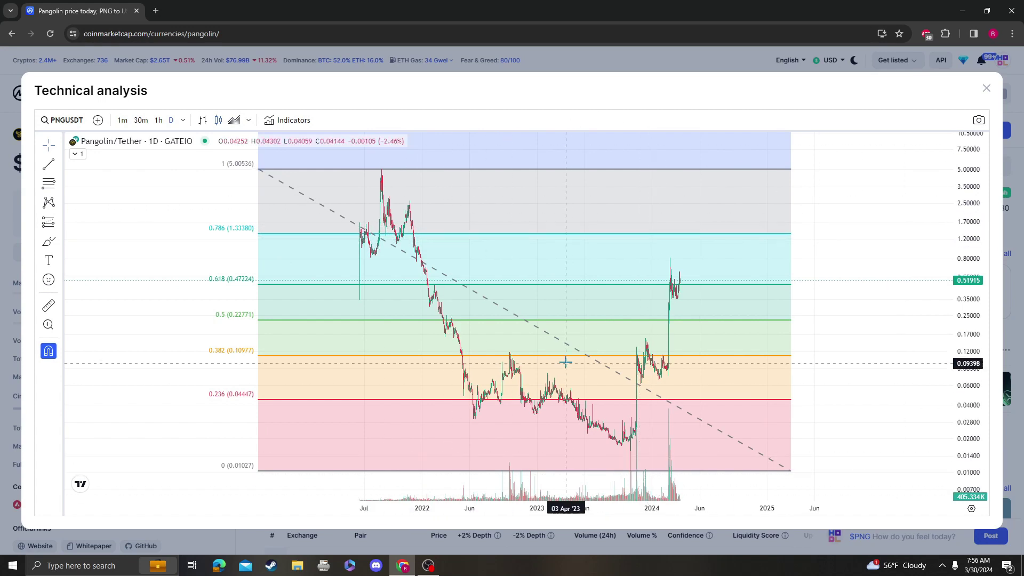
drag(828, 243, 775, 245)
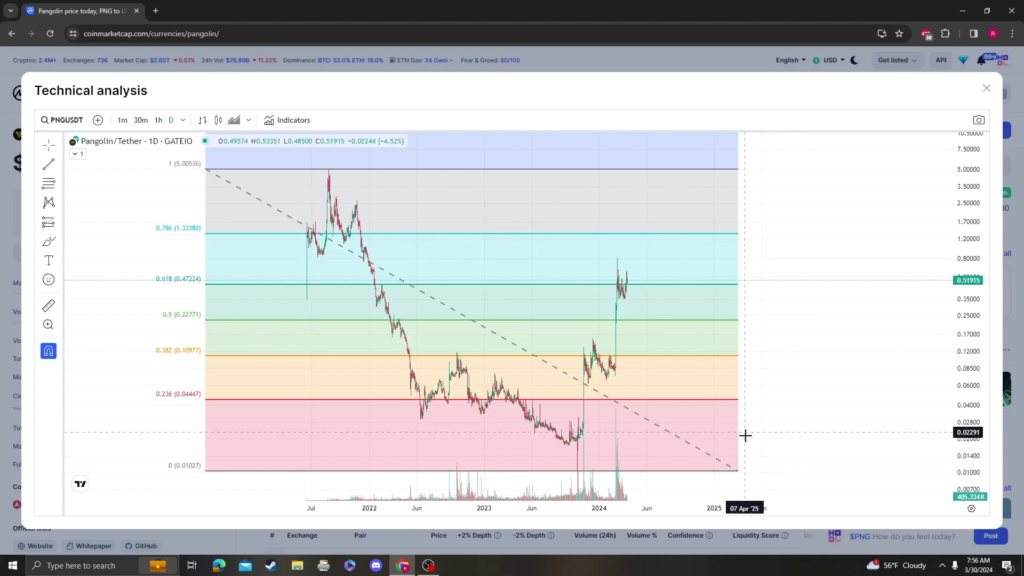
Step: Delete the old retracement, draw one from the January 2022 0.072 low to 0.817, then exit
click(737, 473)
key(Delete)
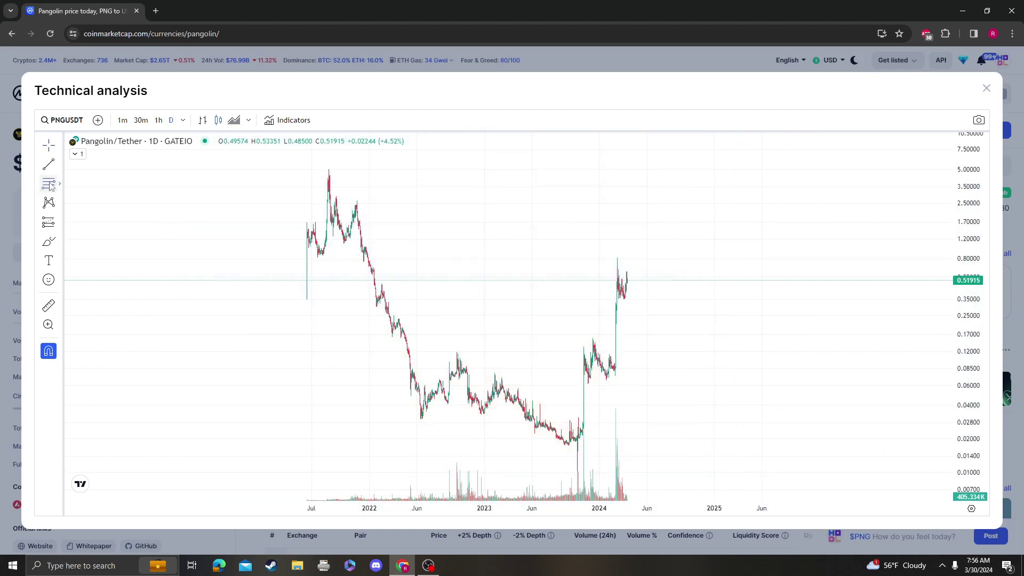
click(376, 376)
click(902, 257)
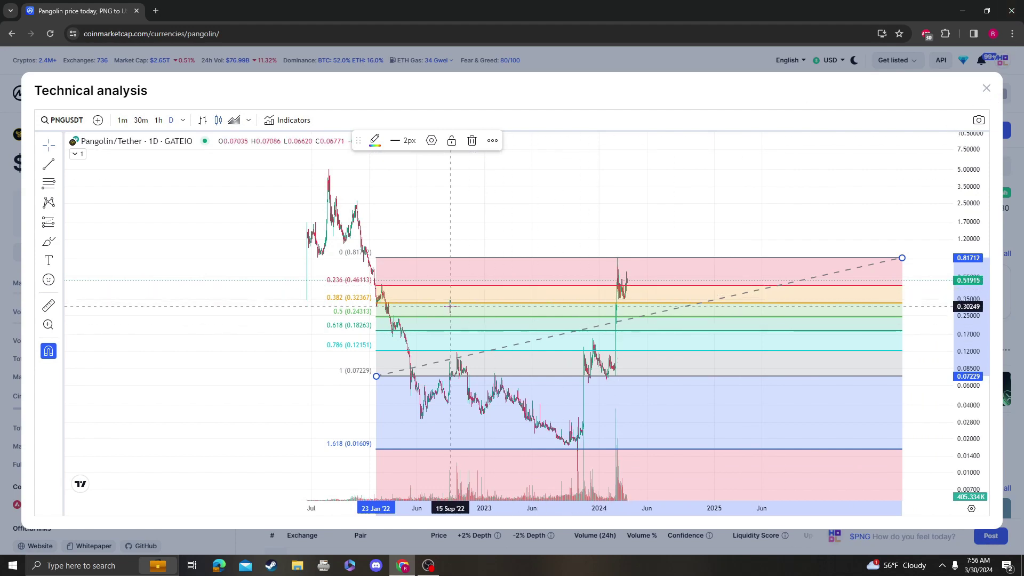
click(986, 89)
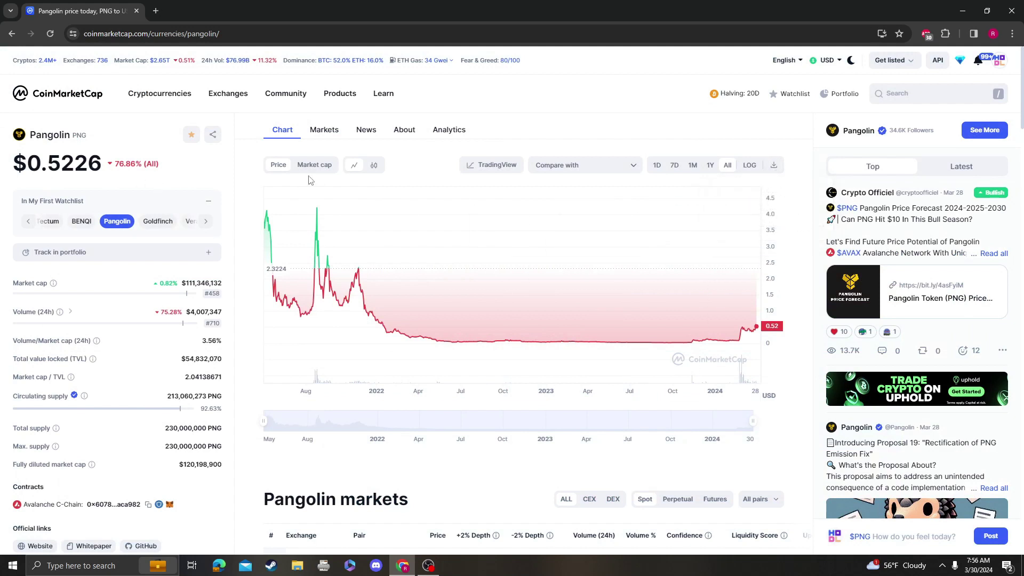
click(709, 166)
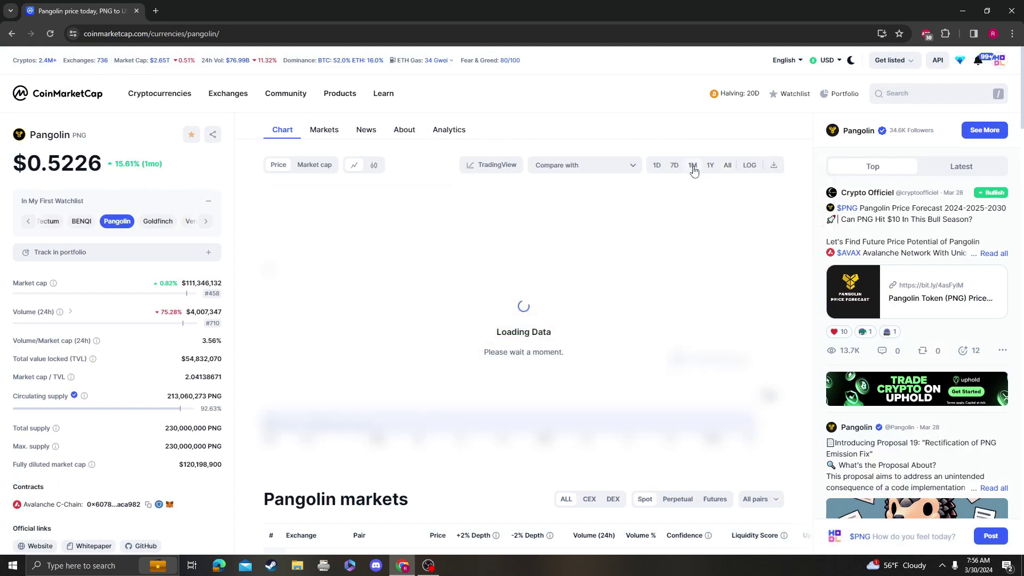
click(727, 165)
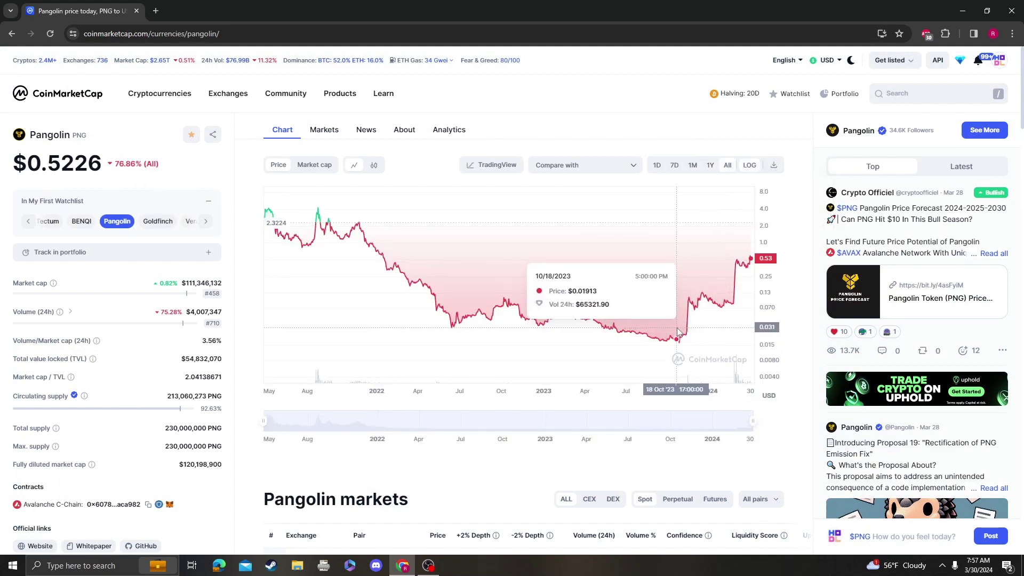
click(747, 167)
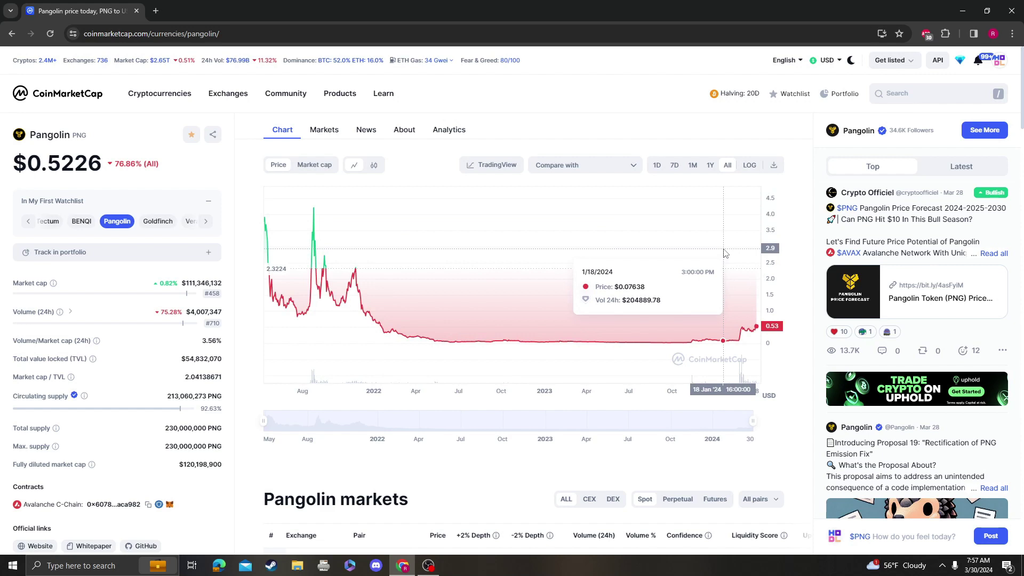
click(711, 166)
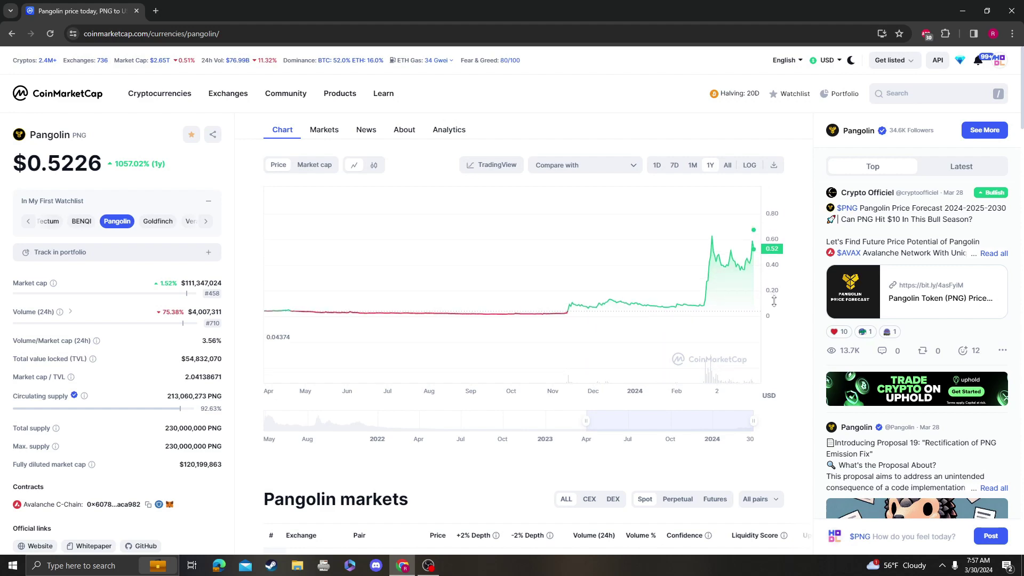
scroll(560, 280, up, 5)
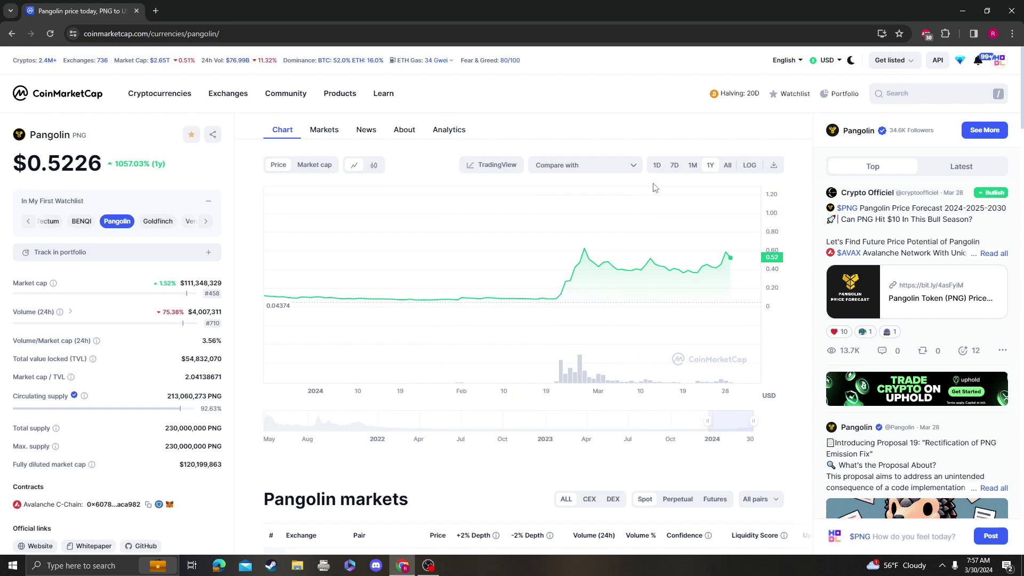
click(727, 165)
click(749, 165)
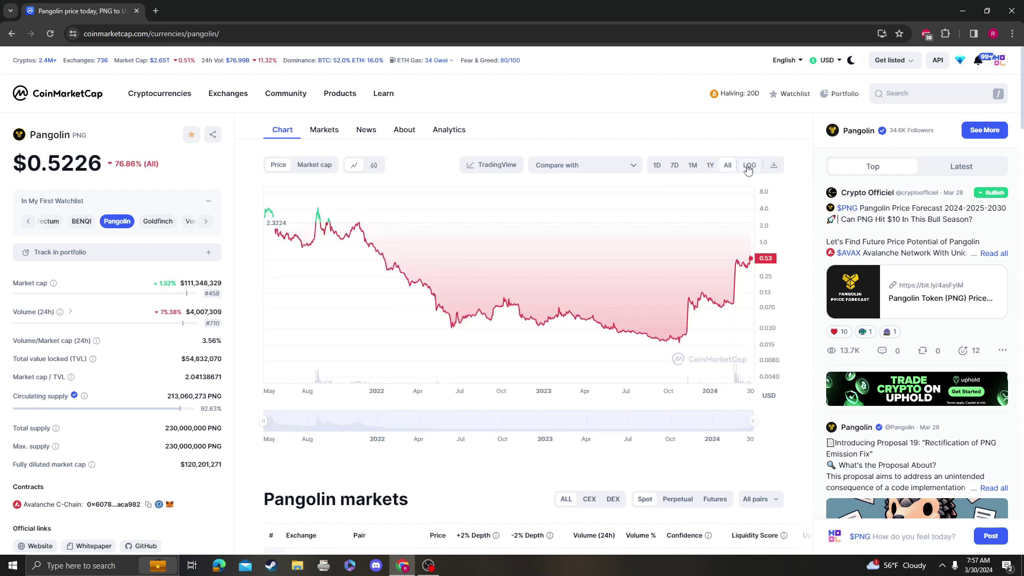
click(747, 166)
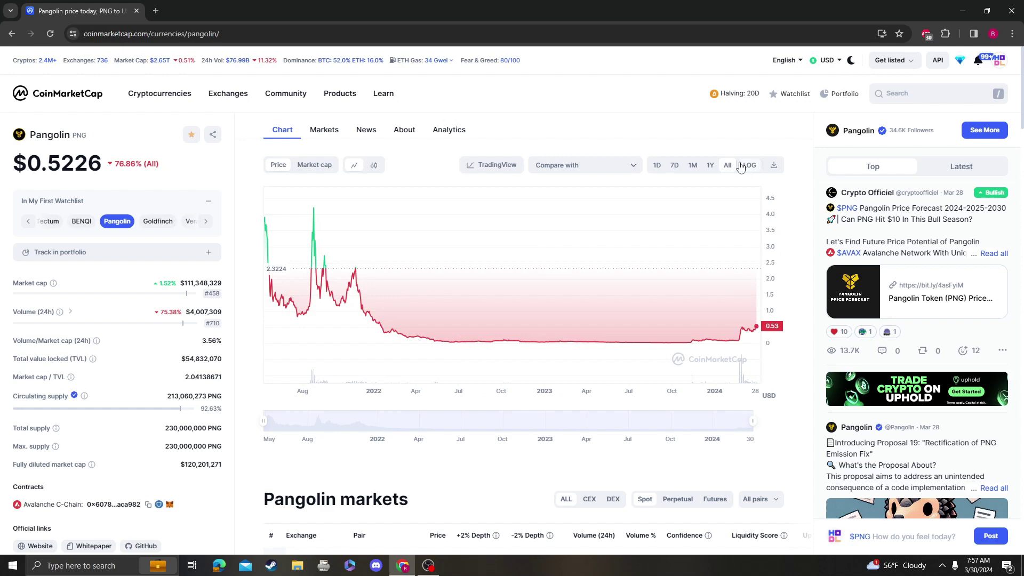